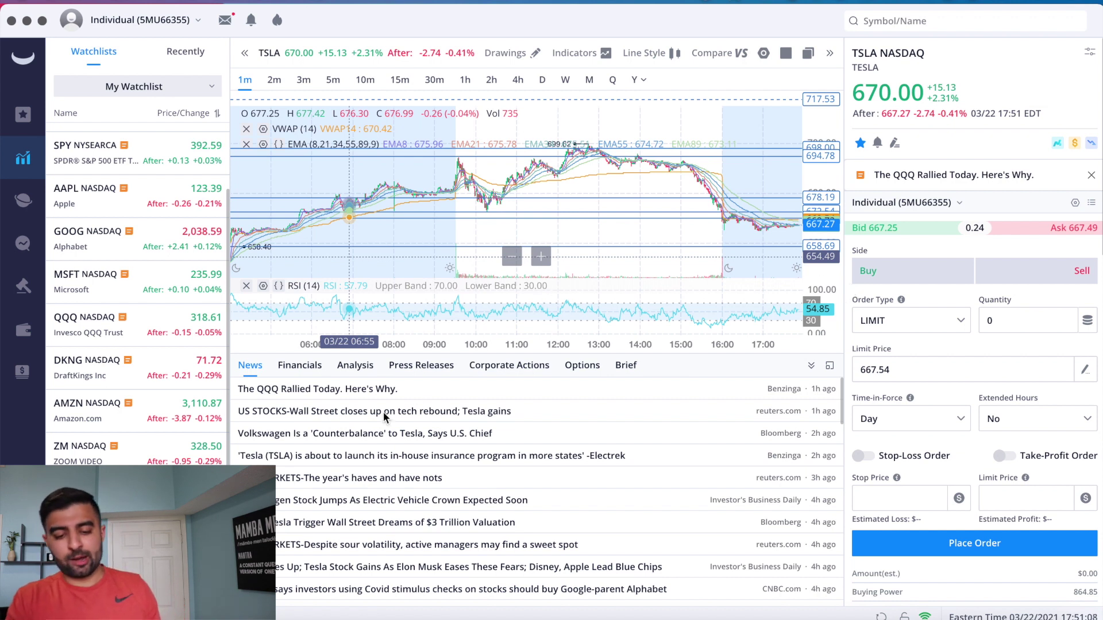
# Focus the trading window and close the QQQ news article preview
pyautogui.click(332, 389)
pyautogui.moveTo(332, 388)
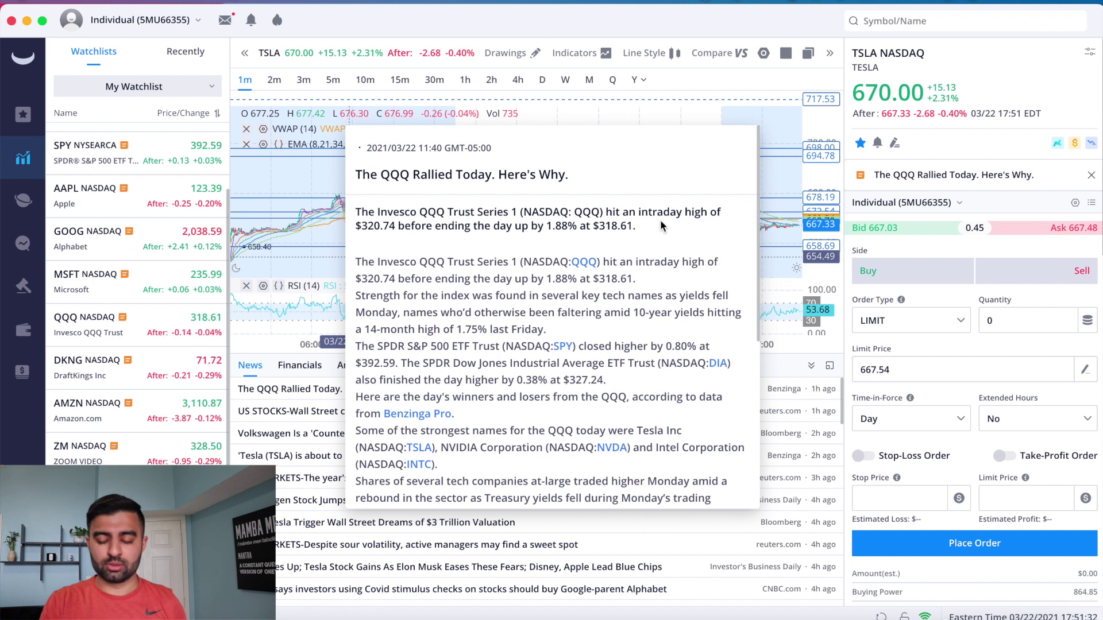
pyautogui.click(766, 184)
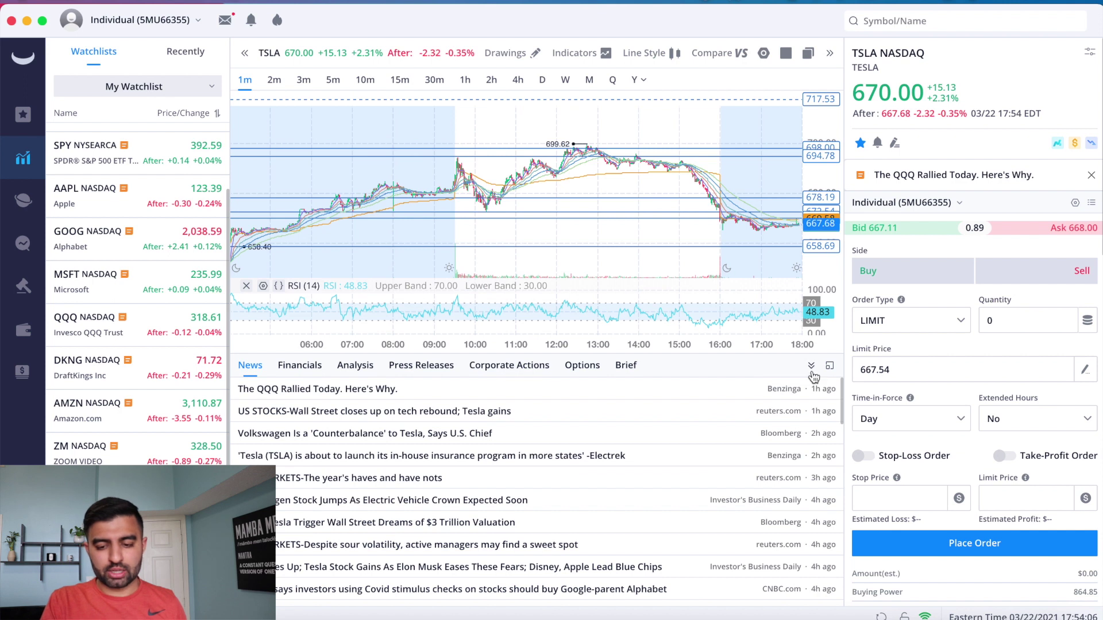
# Collapse the news panel, uncheck EMA on the TSLA intraday chart, and review the session
pyautogui.doubleClick(530, 135)
pyautogui.click(595, 53)
pyautogui.click(546, 112)
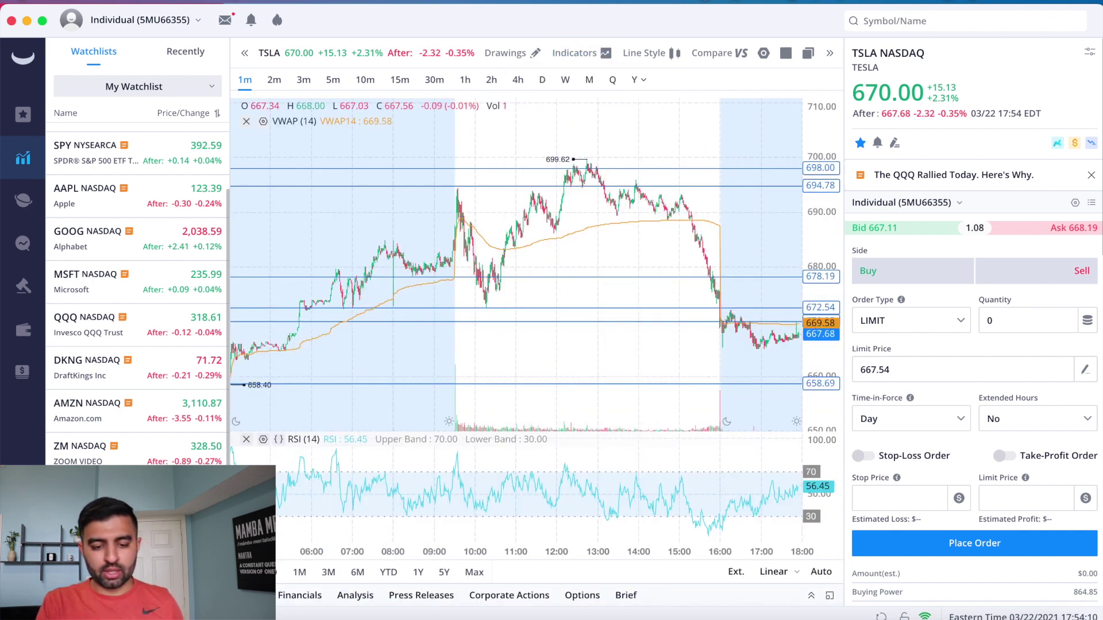
pyautogui.hscroll(-10, 346, 342)
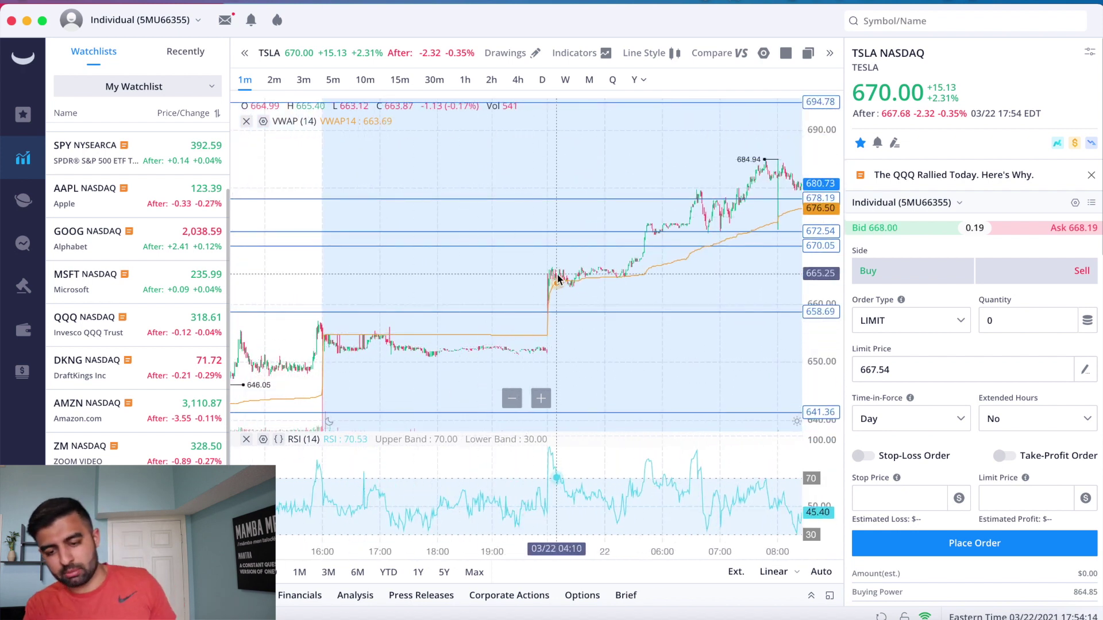
pyautogui.hscroll(8, 557, 274)
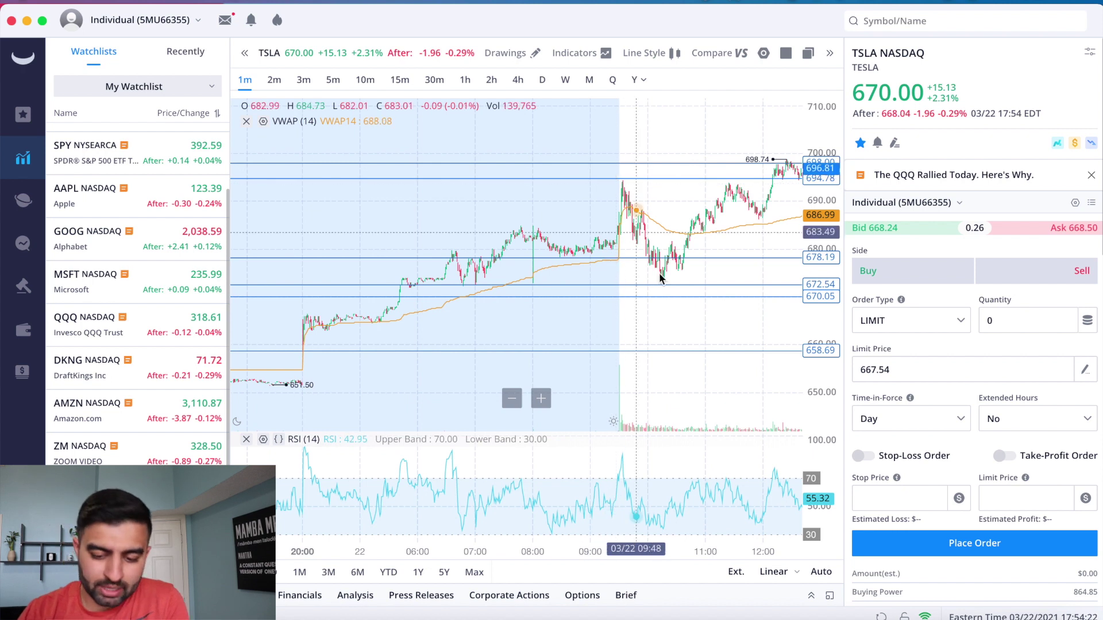
pyautogui.hscroll(5, 669, 275)
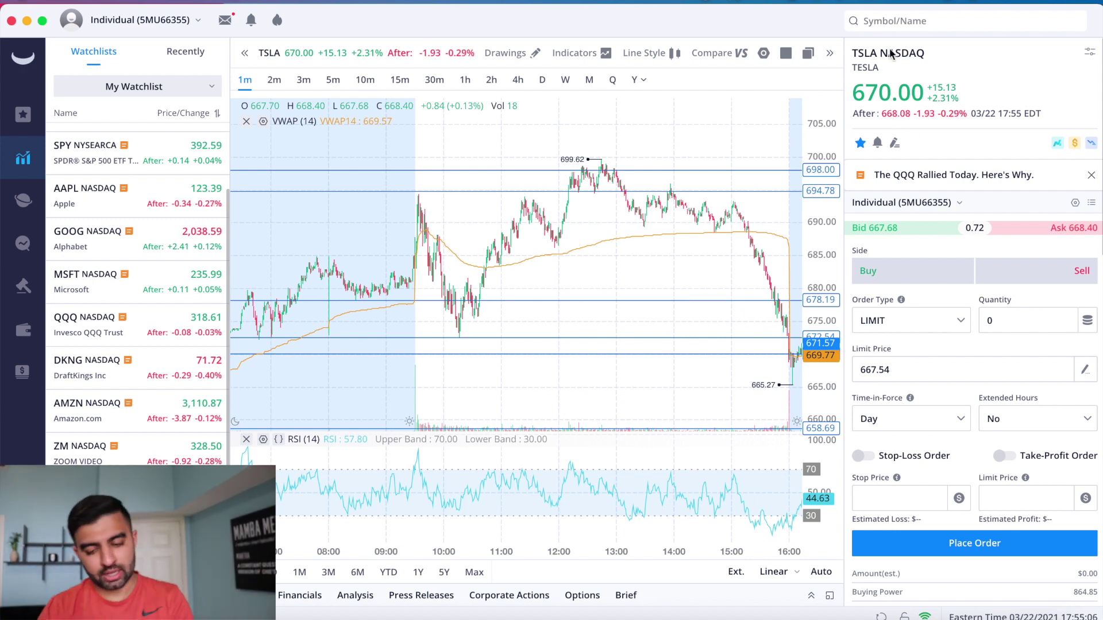
# Switch TSLA between daily and one-minute candles, ending on the daily timeframe
pyautogui.click(543, 81)
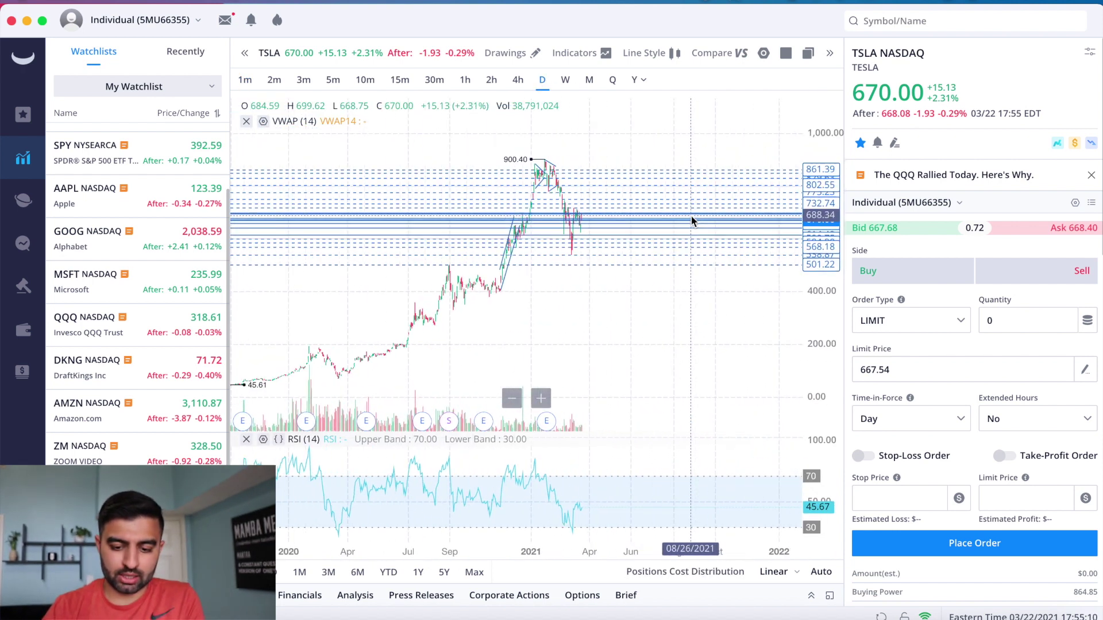
pyautogui.click(244, 80)
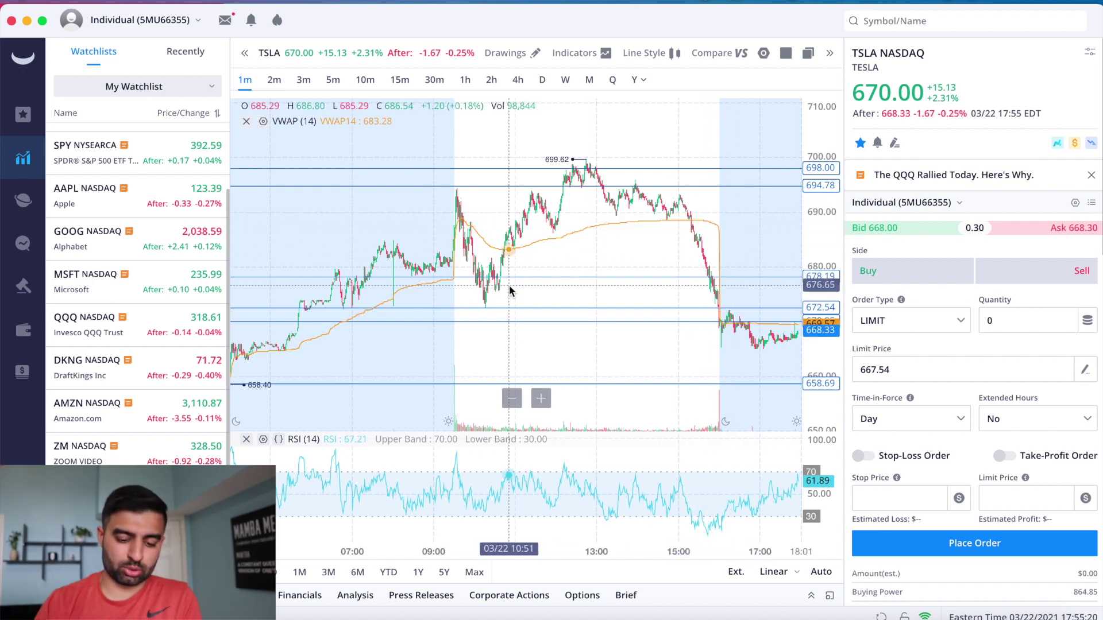
pyautogui.click(542, 81)
# Zoom into the daily candles and center the chart on mid-March 2021
pyautogui.hscroll(-15, 634, 242)
pyautogui.hscroll(5, 634, 242)
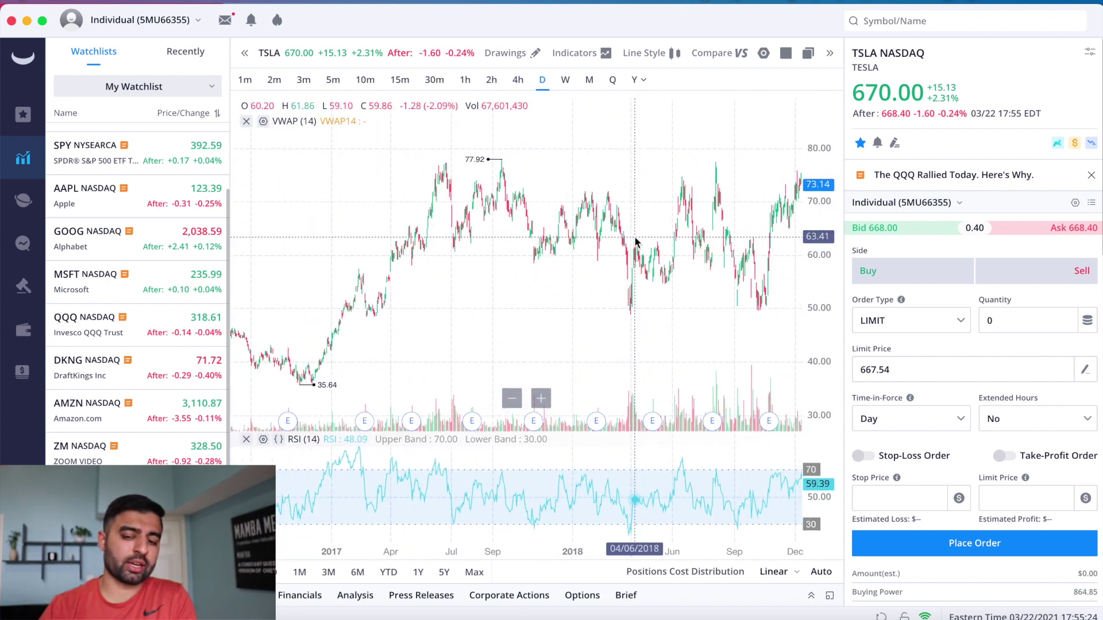
pyautogui.hscroll(15, 634, 241)
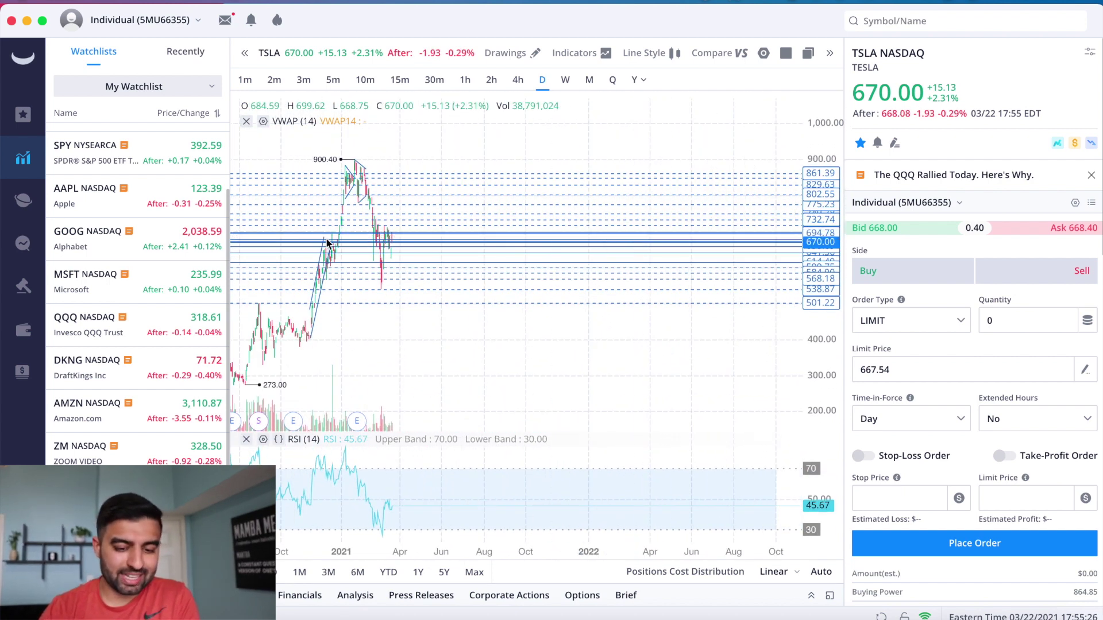
pyautogui.scroll(5, 446, 290)
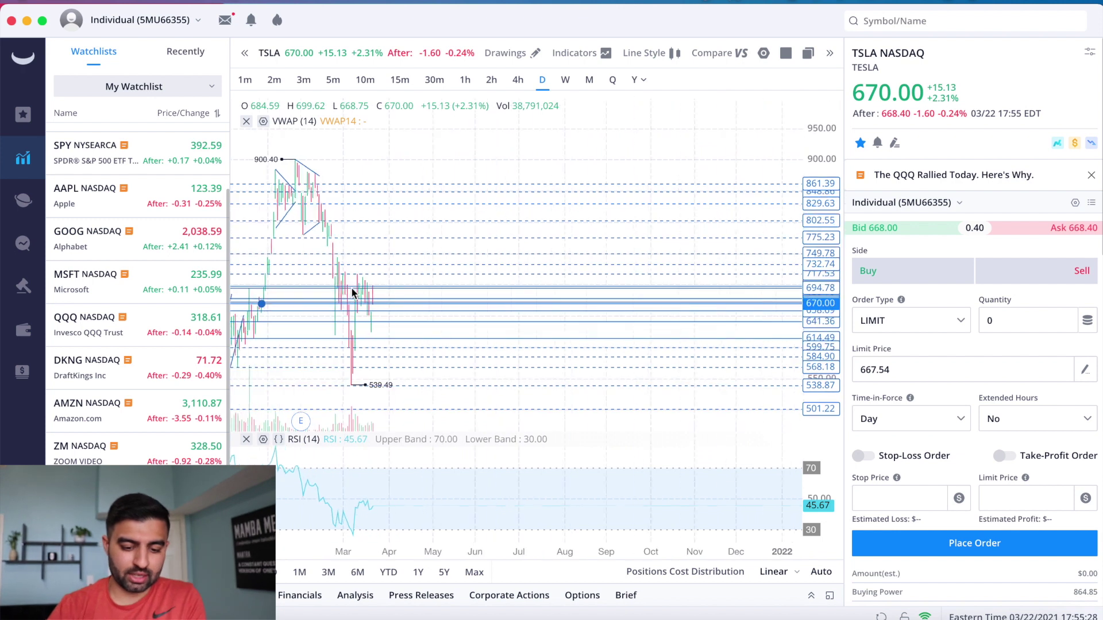
pyautogui.scroll(5, 348, 352)
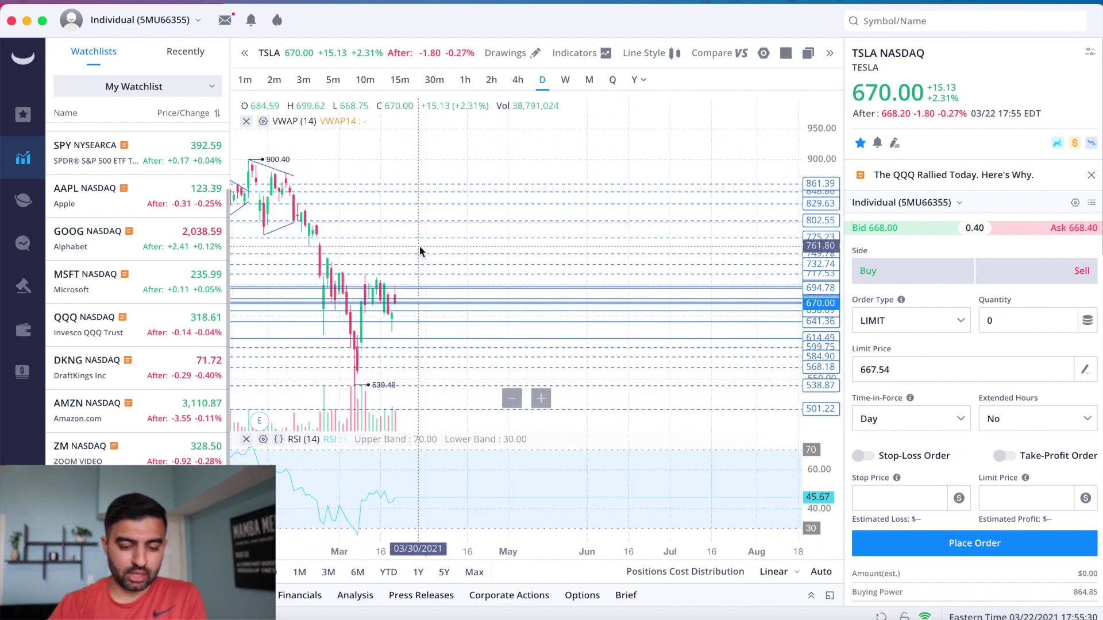
pyautogui.scroll(8, 420, 246)
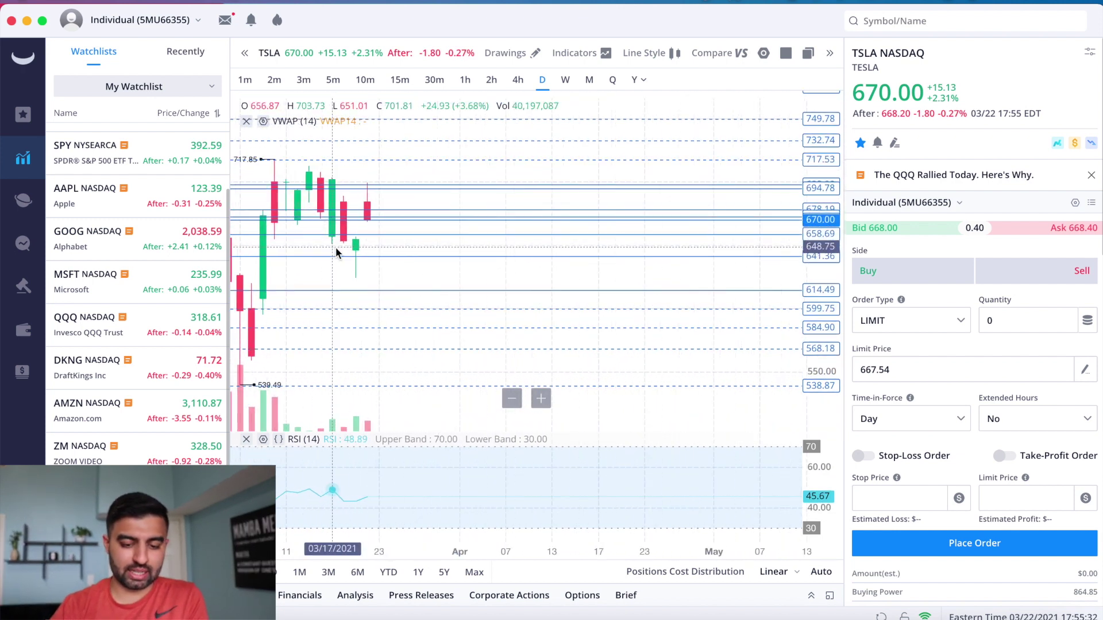
pyautogui.scroll(4, 335, 247)
pyautogui.moveTo(335, 247); pyautogui.dragTo(415, 230)
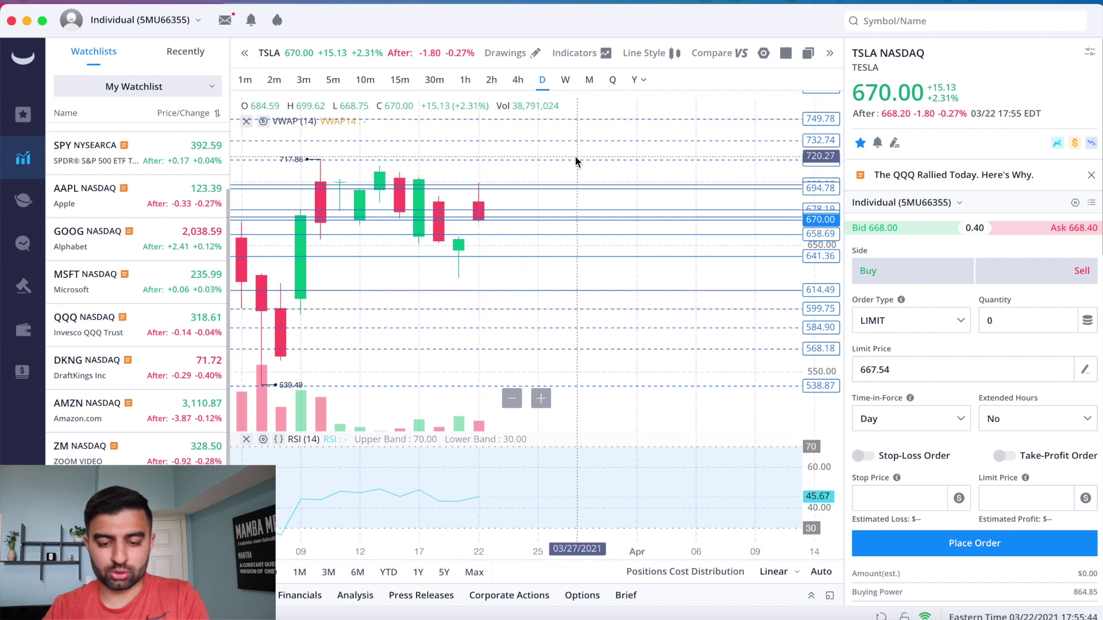
pyautogui.scroll(3, 575, 156)
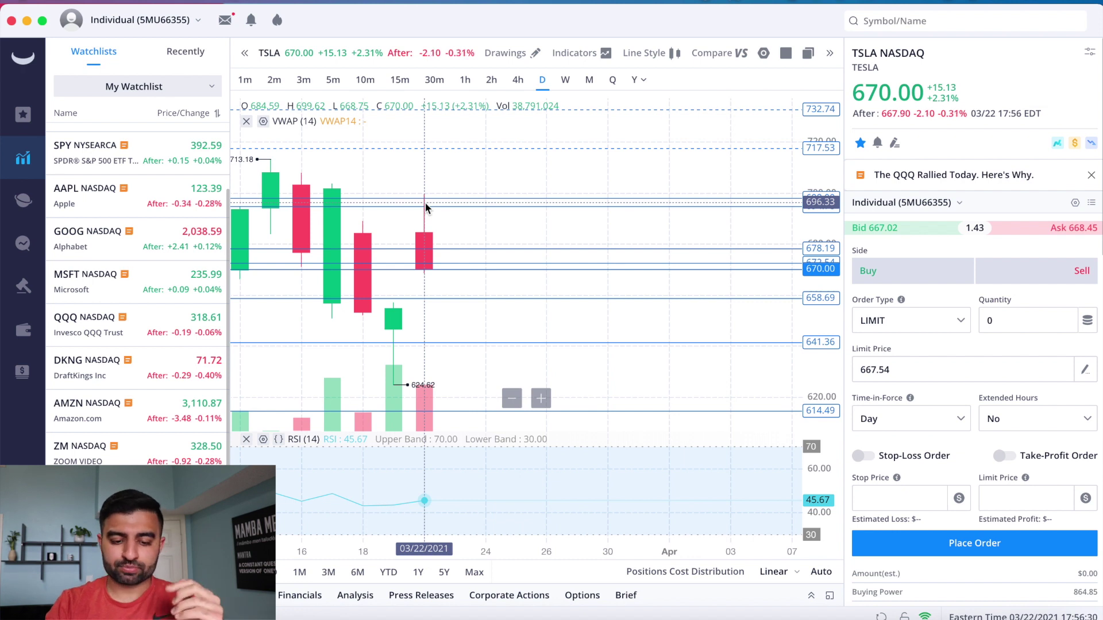
pyautogui.hscroll(-3, 319, 227)
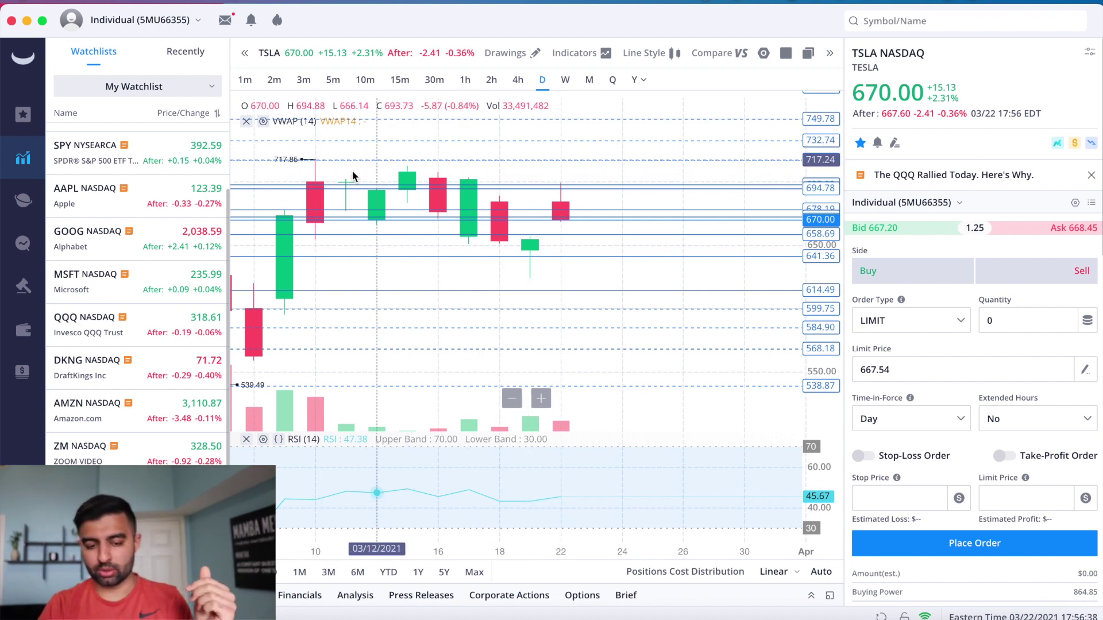
pyautogui.hscroll(-3, 352, 175)
pyautogui.scroll(-3, 299, 171)
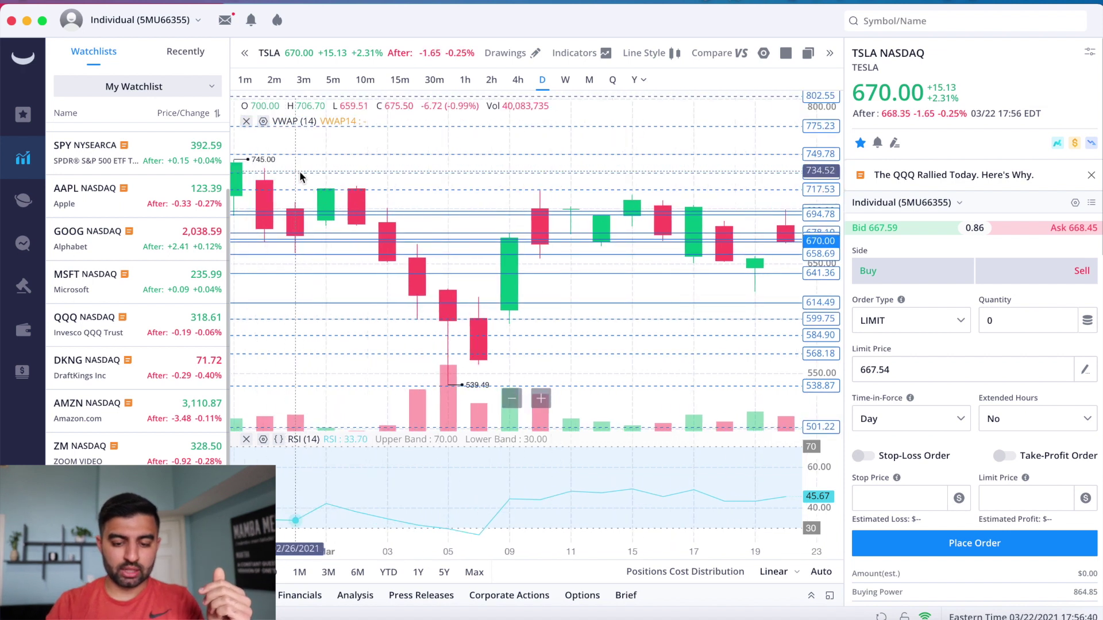
pyautogui.scroll(-2, 298, 170)
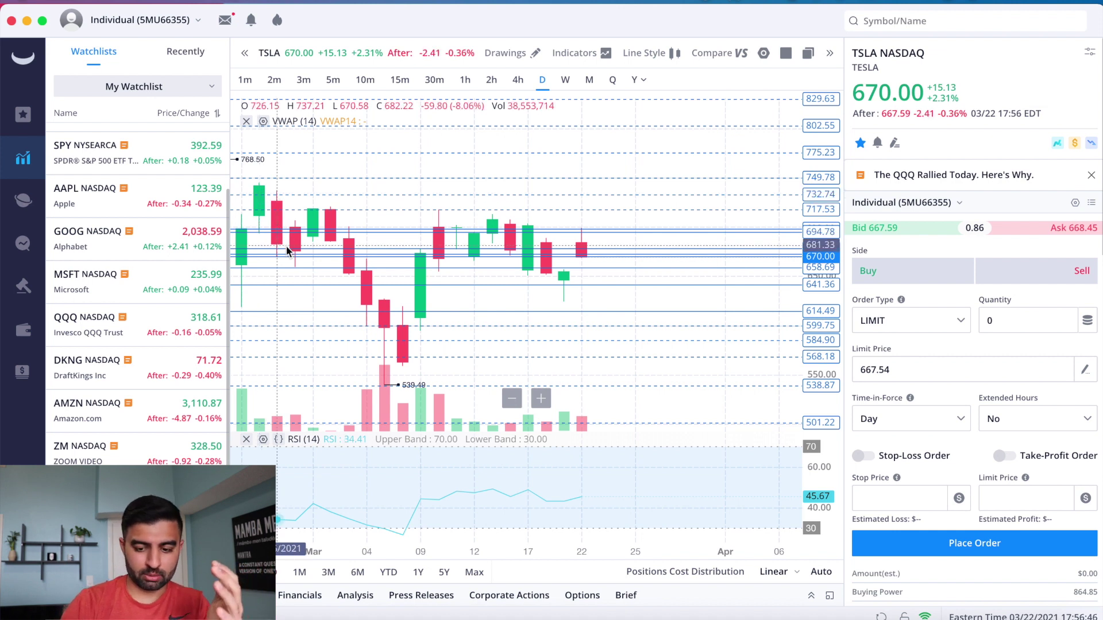
pyautogui.hscroll(-5, 281, 245)
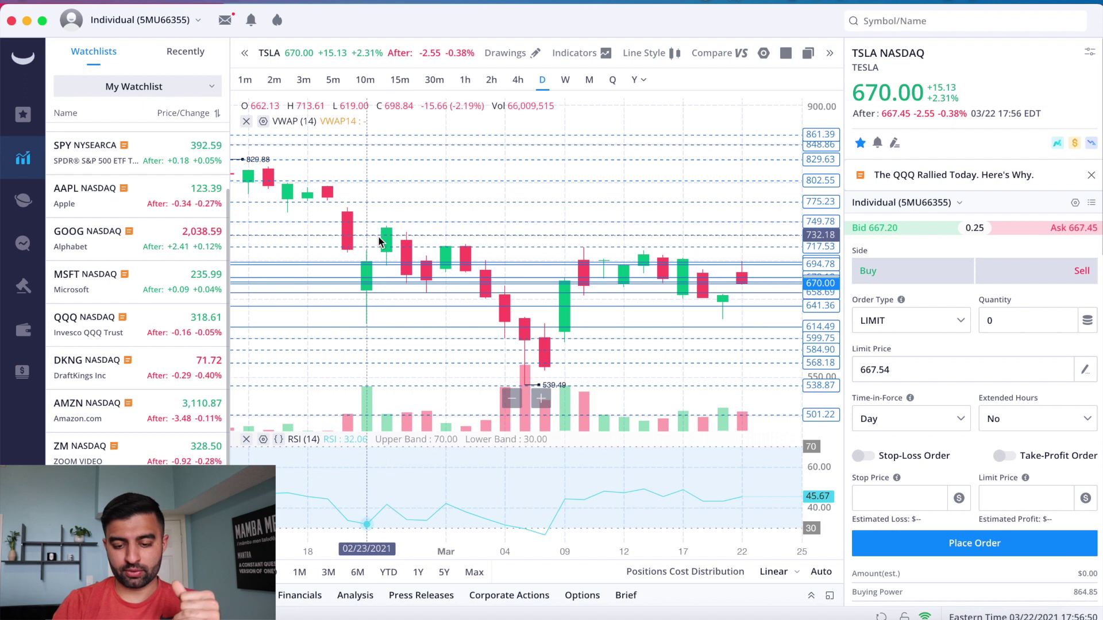
pyautogui.hscroll(10, 432, 294)
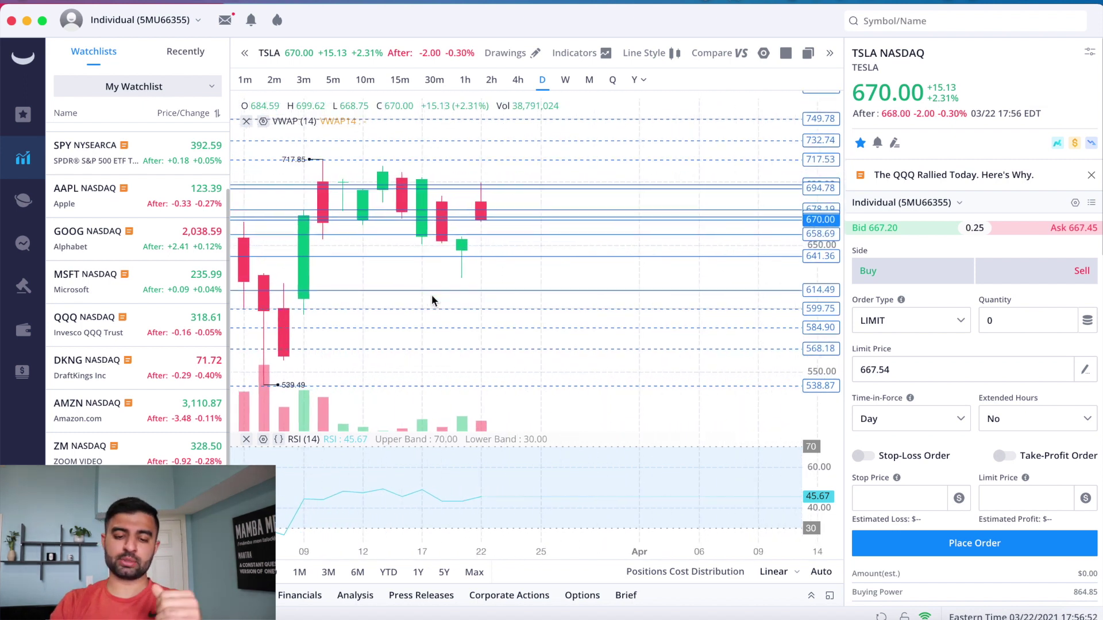
pyautogui.hscroll(3, 432, 295)
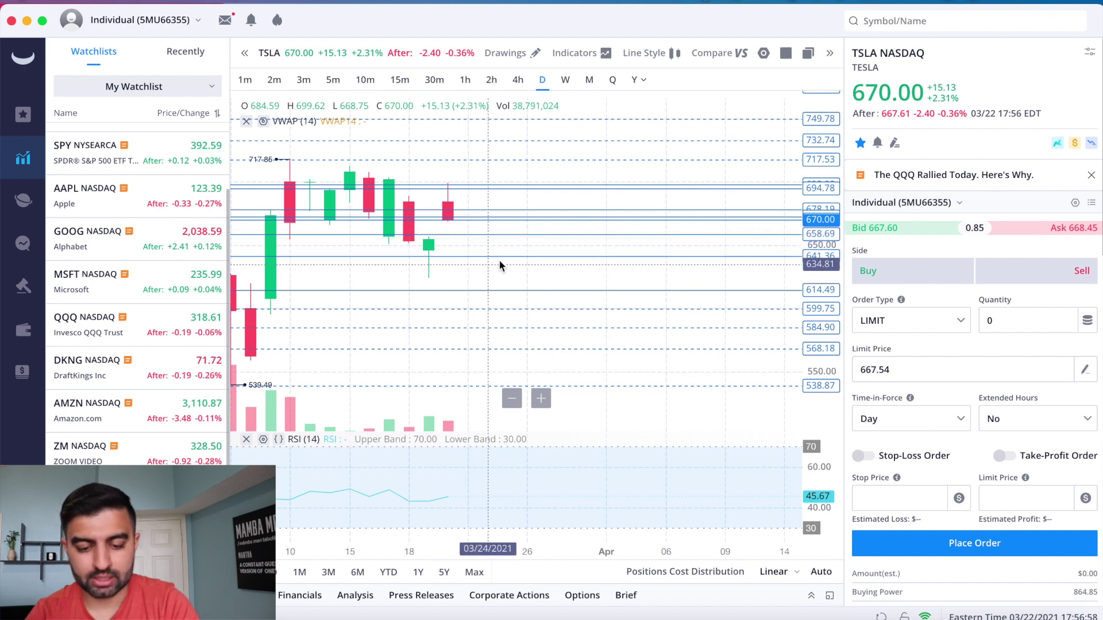
# Turn on EMA 8/21/34/55/89 for TSLA daily and zoom into the latest candles
pyautogui.click(580, 58)
pyautogui.click(577, 113)
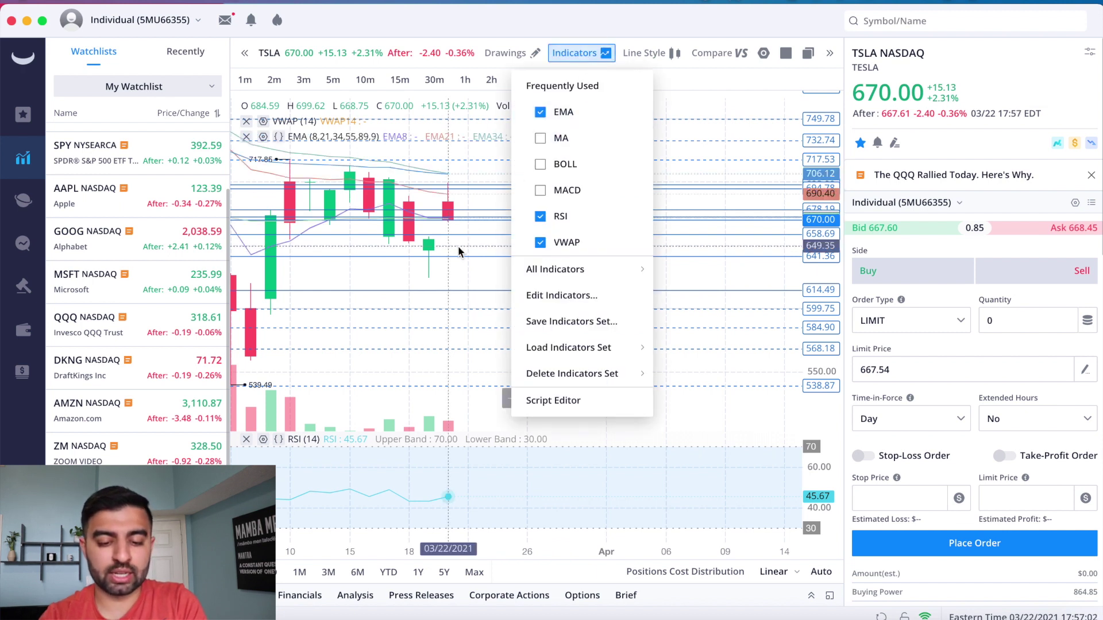
pyautogui.click(457, 245)
pyautogui.scroll(5, 457, 245)
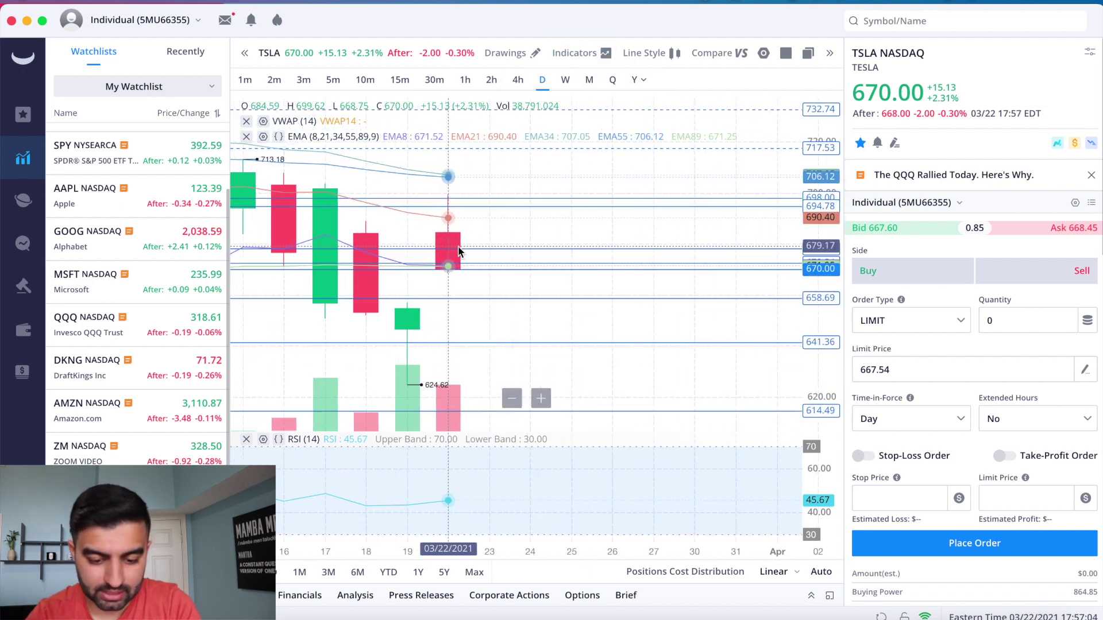
pyautogui.scroll(2, 457, 246)
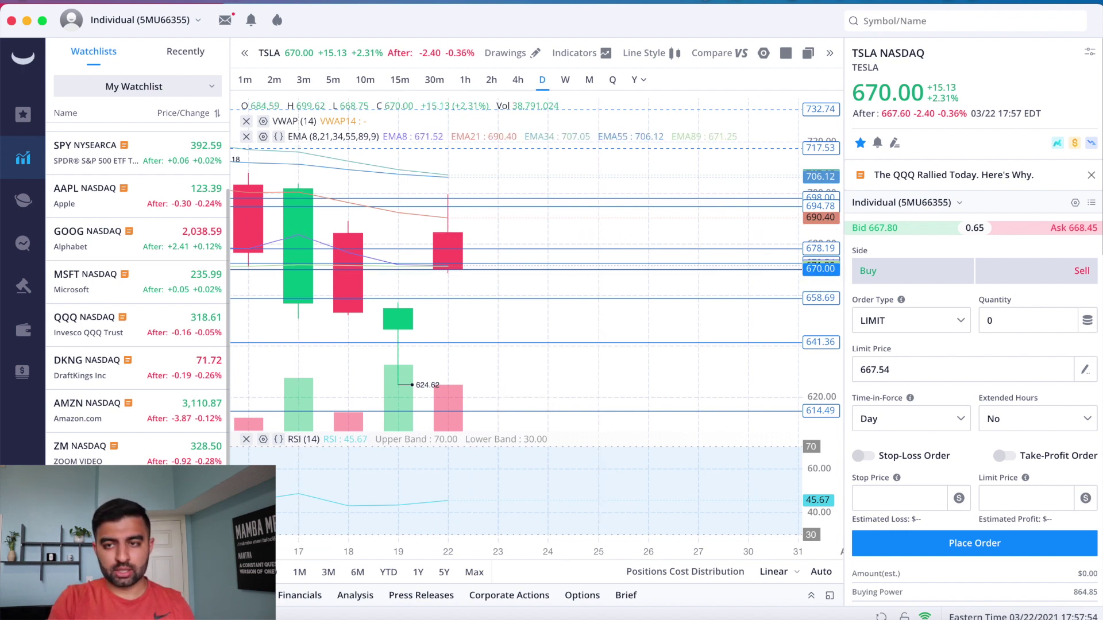
# Chart NIO on one-minute candles without EMA and review the March 22 session
pyautogui.press('Down')
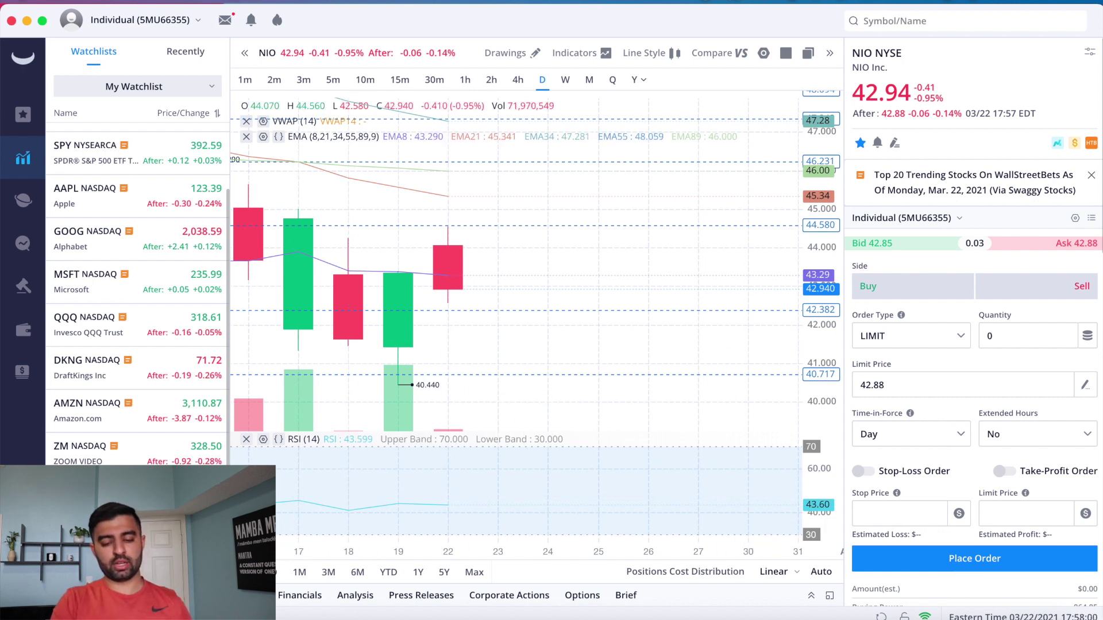
pyautogui.click(244, 79)
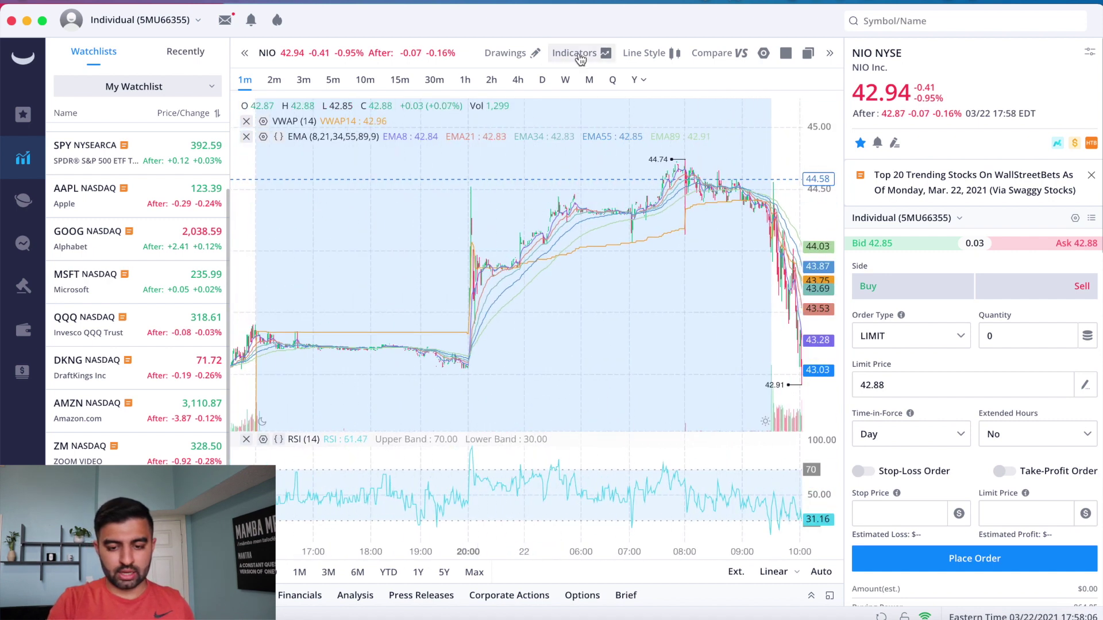
pyautogui.click(574, 53)
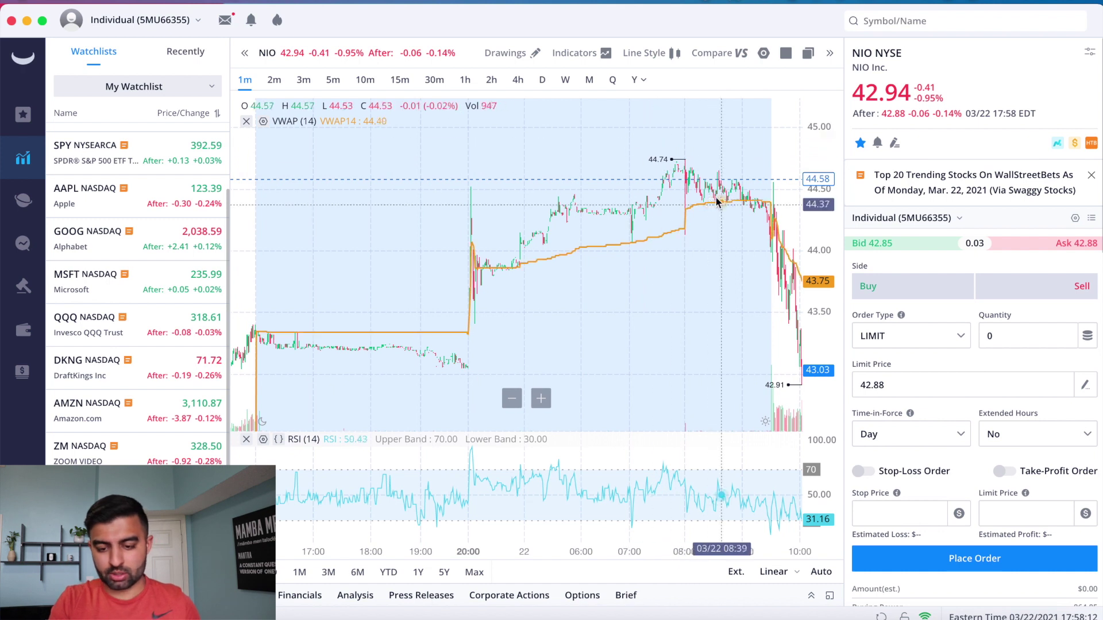
pyautogui.hscroll(3, 709, 198)
pyautogui.hscroll(5, 710, 202)
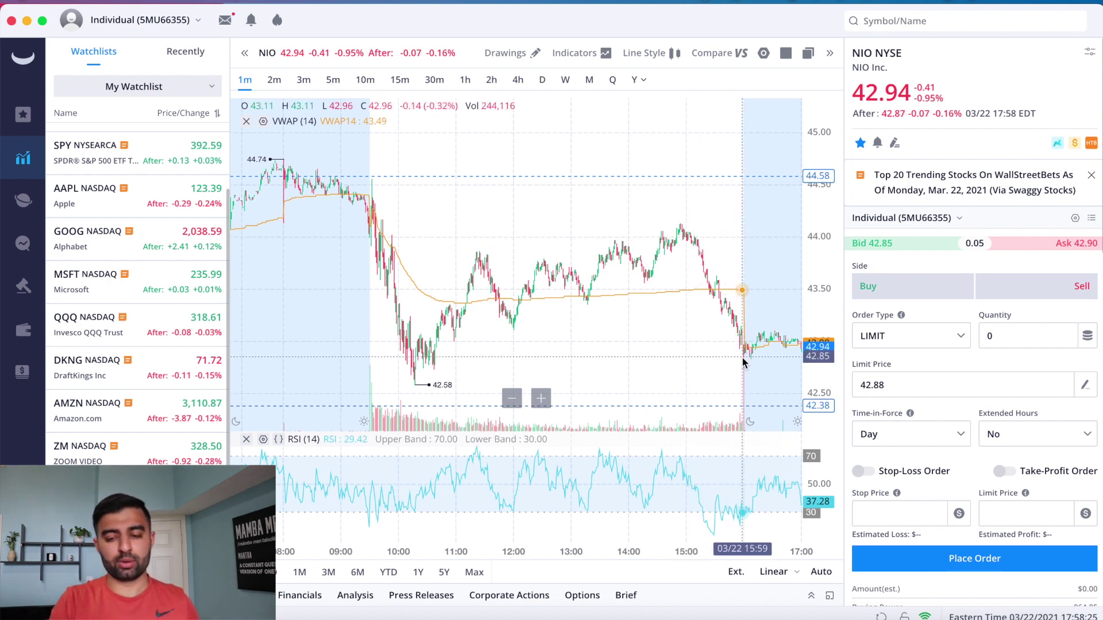
# Return NIO to daily candles and zoom into March 2021, ending at March 22
pyautogui.click(541, 79)
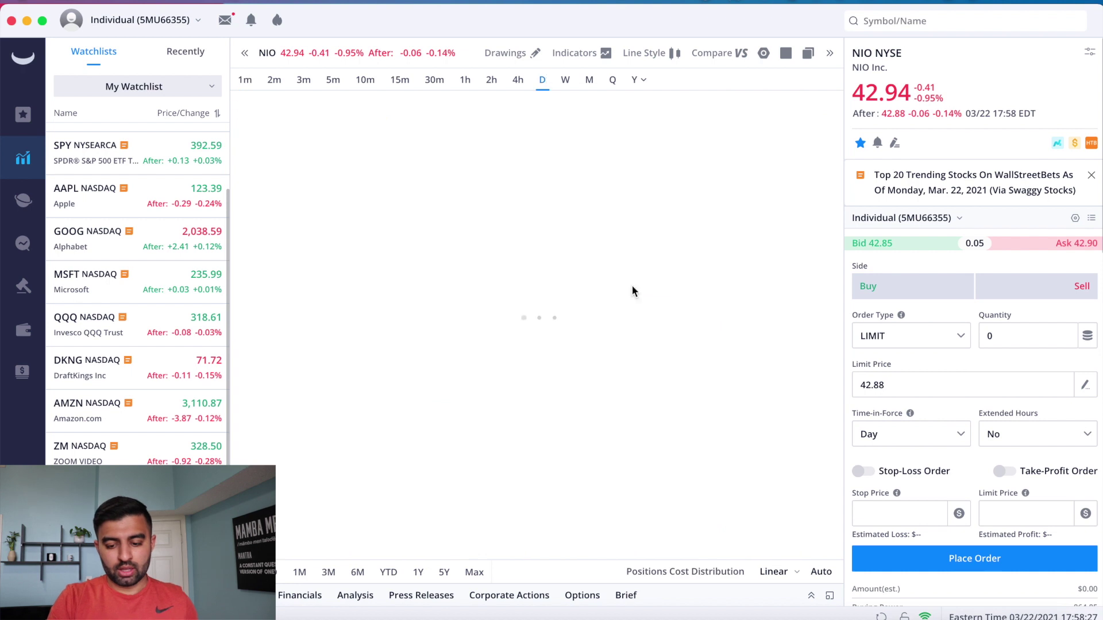
pyautogui.scroll(5, 715, 334)
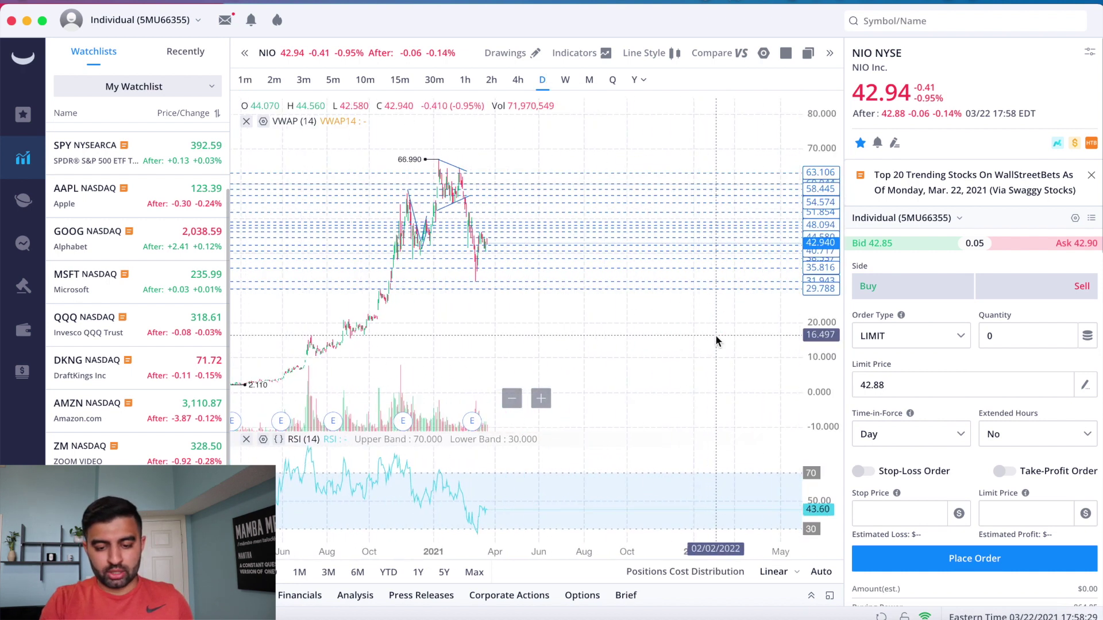
pyautogui.scroll(6, 405, 259)
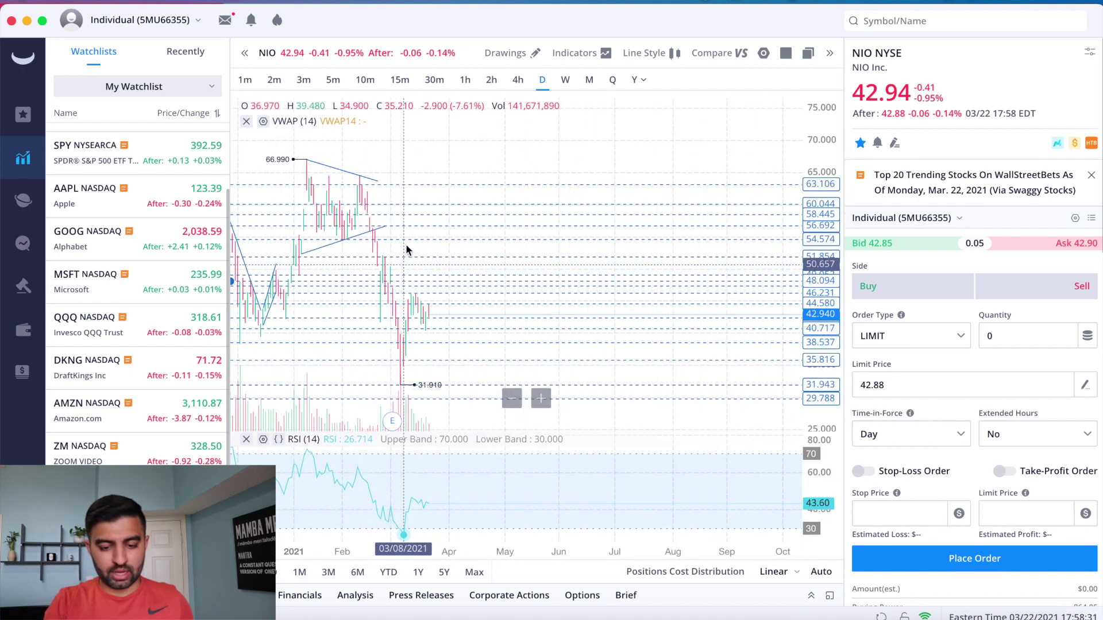
pyautogui.scroll(6, 407, 246)
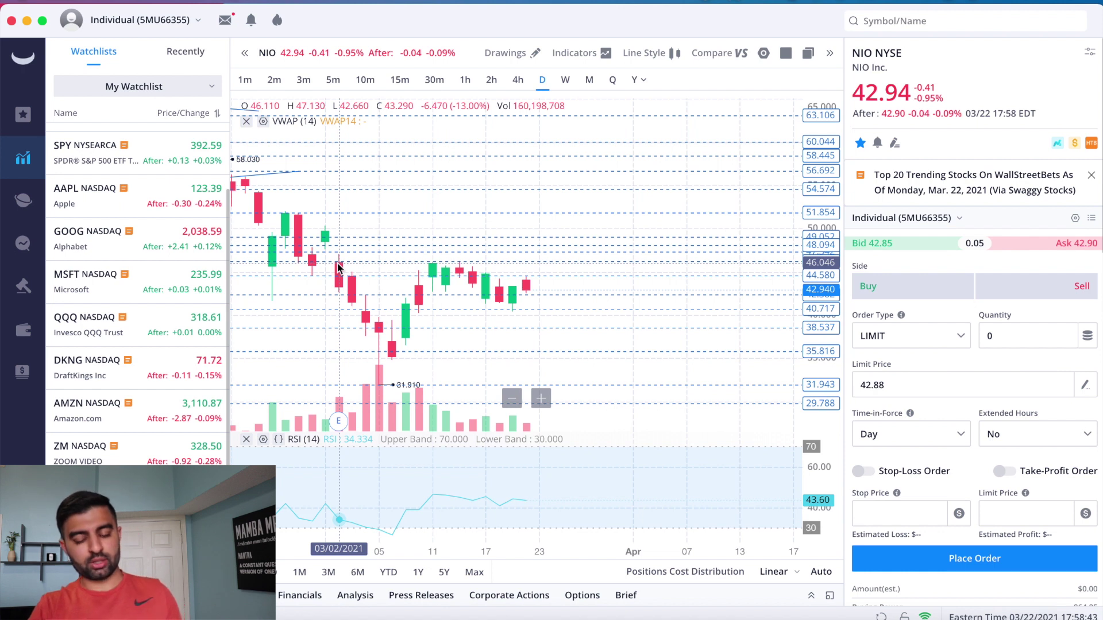
pyautogui.scroll(5, 339, 267)
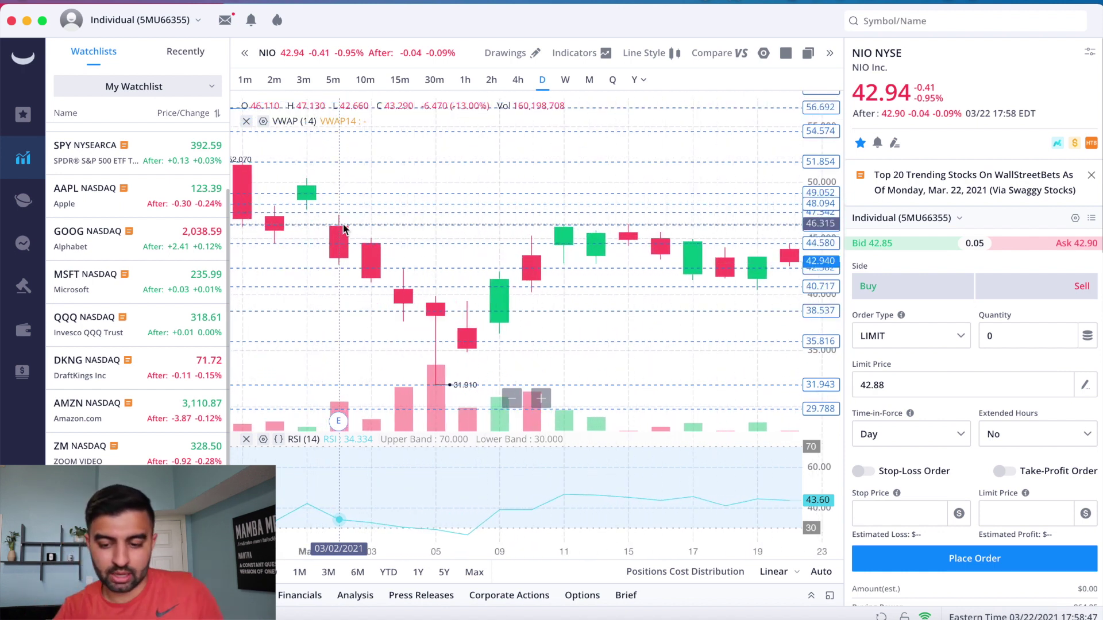
pyautogui.hscroll(5, 440, 226)
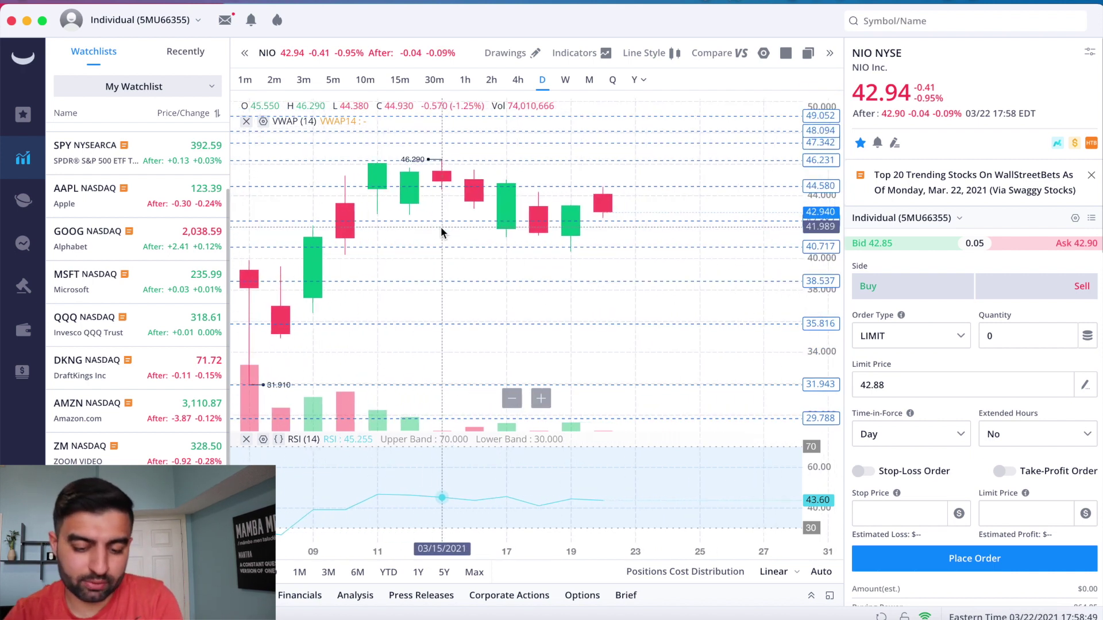
pyautogui.hscroll(2, 440, 226)
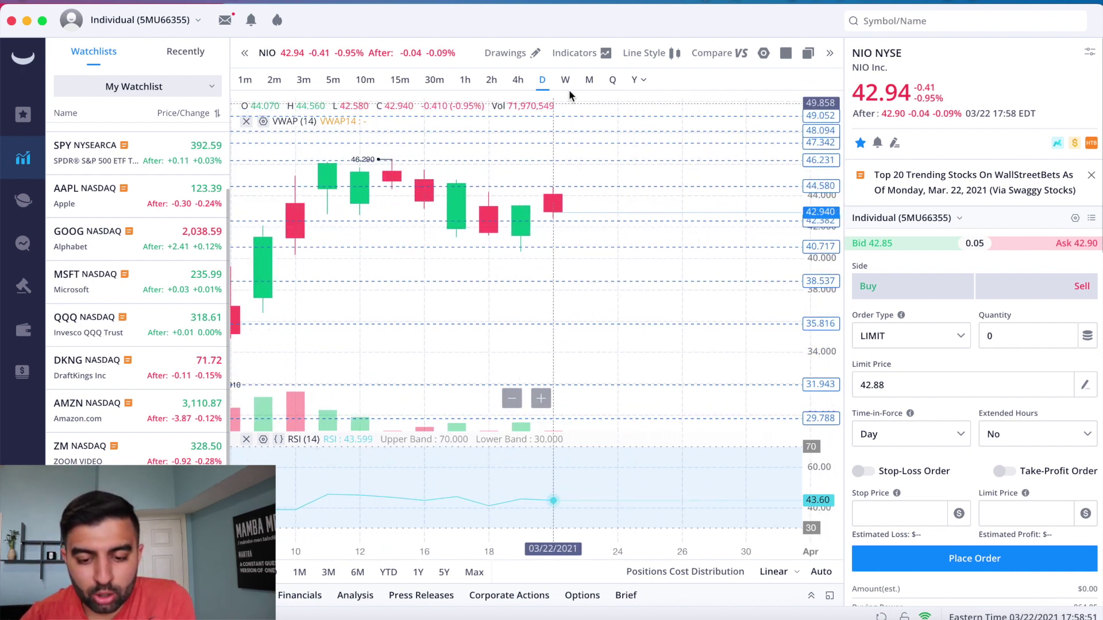
# Check EMA 8/21/34/55/89 for NIO's daily chart and readjust the zoom
pyautogui.click(564, 63)
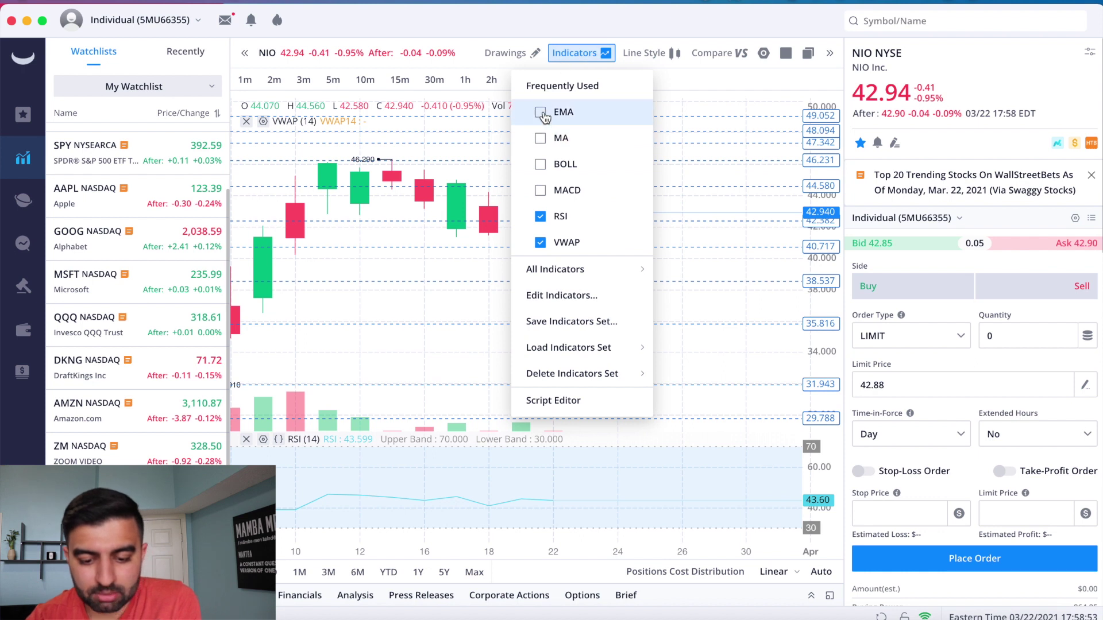
pyautogui.click(550, 113)
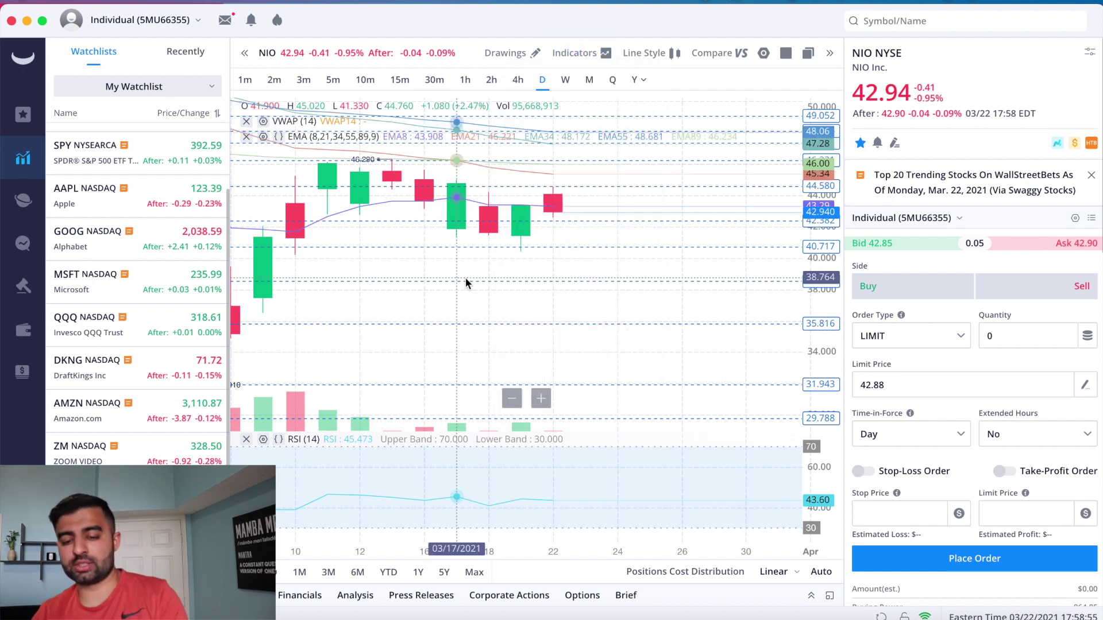
pyautogui.scroll(-5, 470, 287)
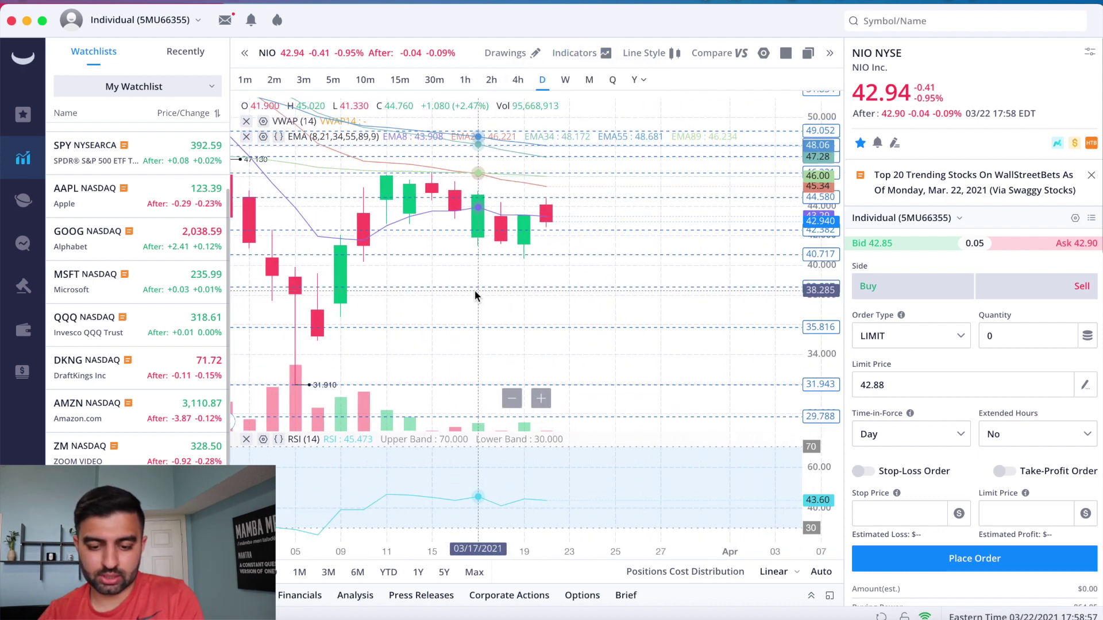
pyautogui.scroll(-3, 475, 294)
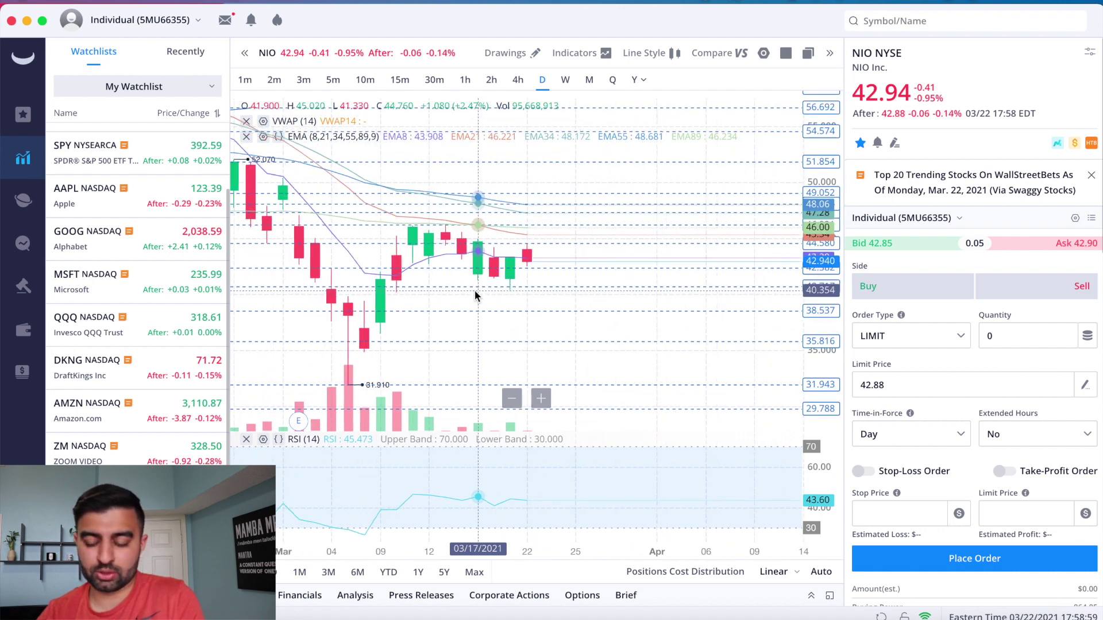
pyautogui.scroll(3, 557, 239)
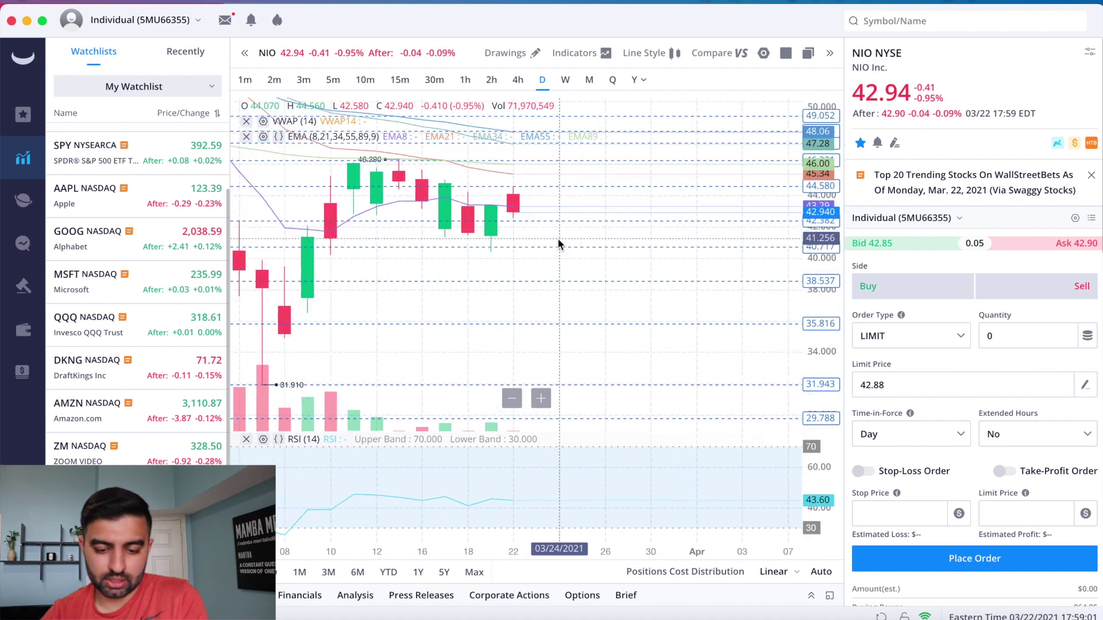